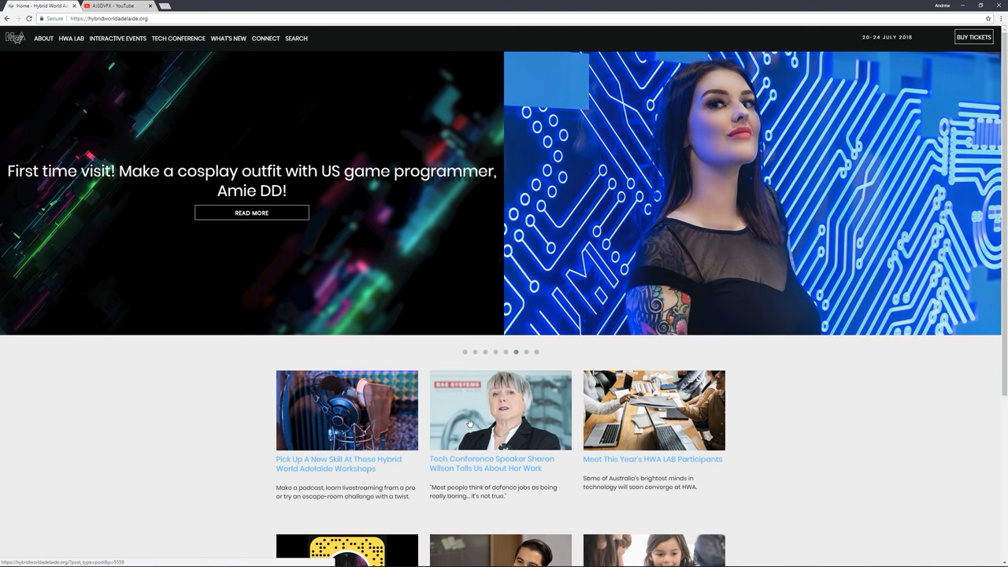
Switch from the Hybrid World Adelaide site to the AJ3DVFX YouTube channel tab.
key("ctrl+Tab")
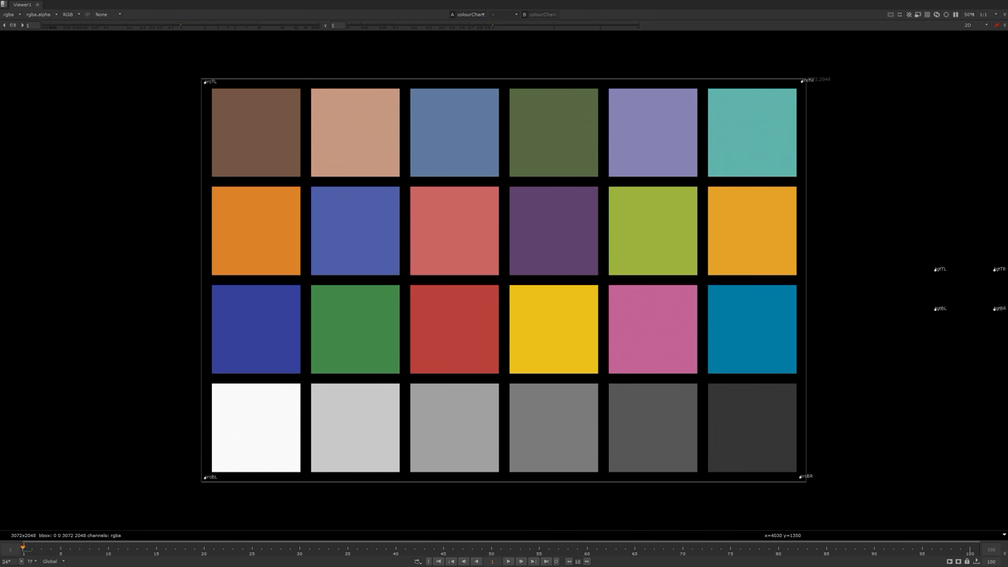
Connect the colourChart node to Viewer1 input 1 to show the chart with sample dots.
key("1")
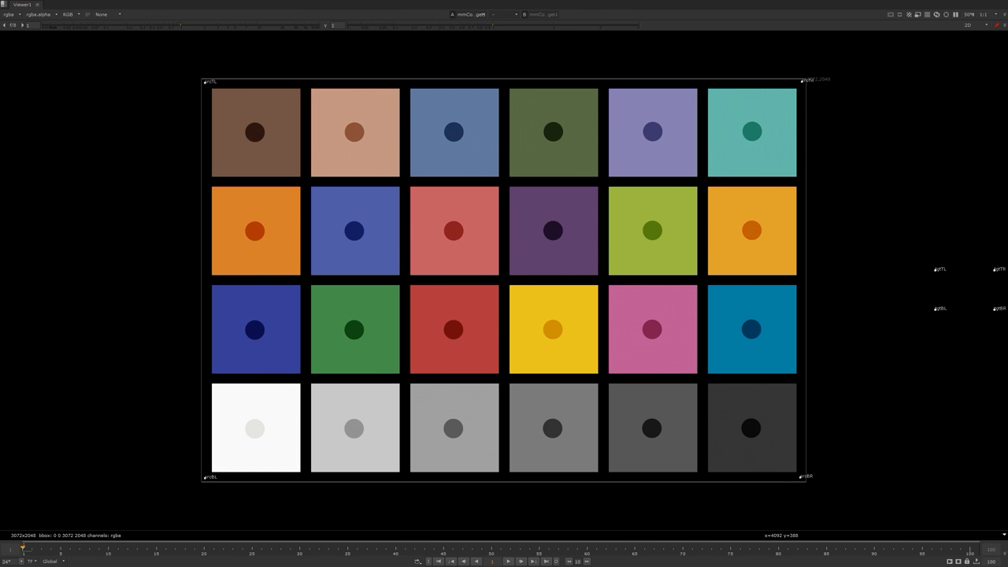